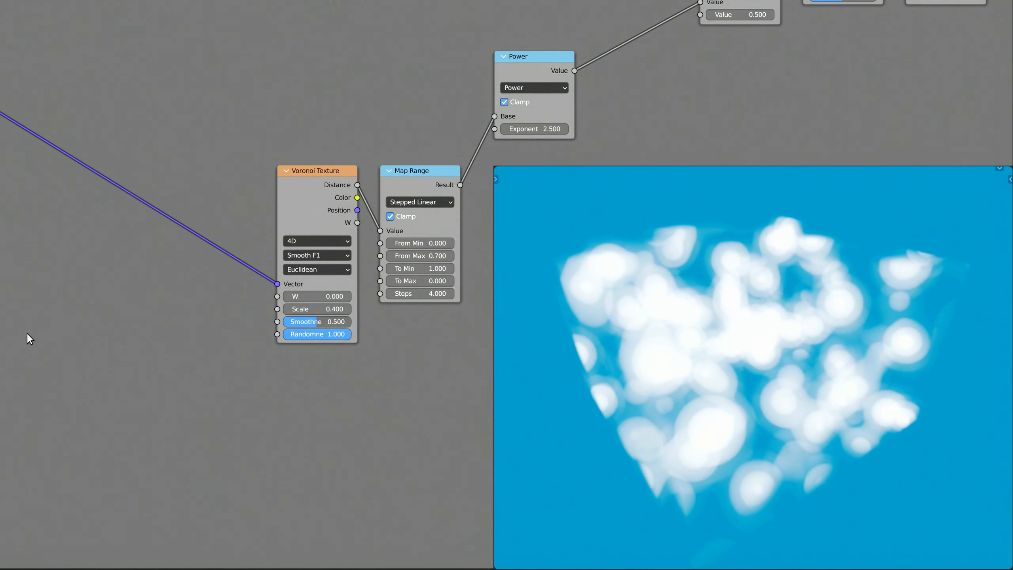
Add a Mapping node and place it between the Texture Coordinate and Voronoi Texture nodes, in the upper row
key(shift+a)
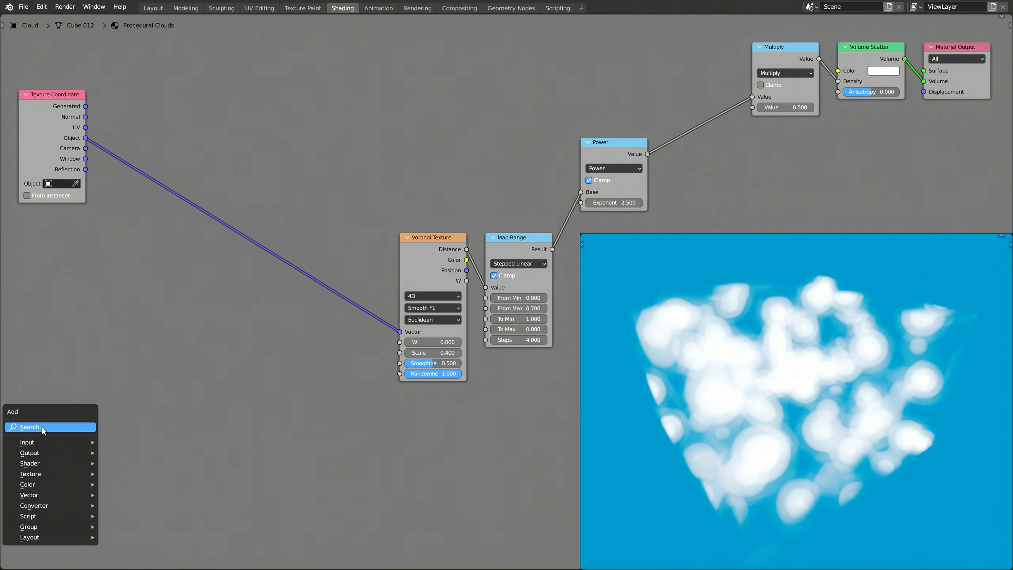
click(42, 427)
text(mapping)
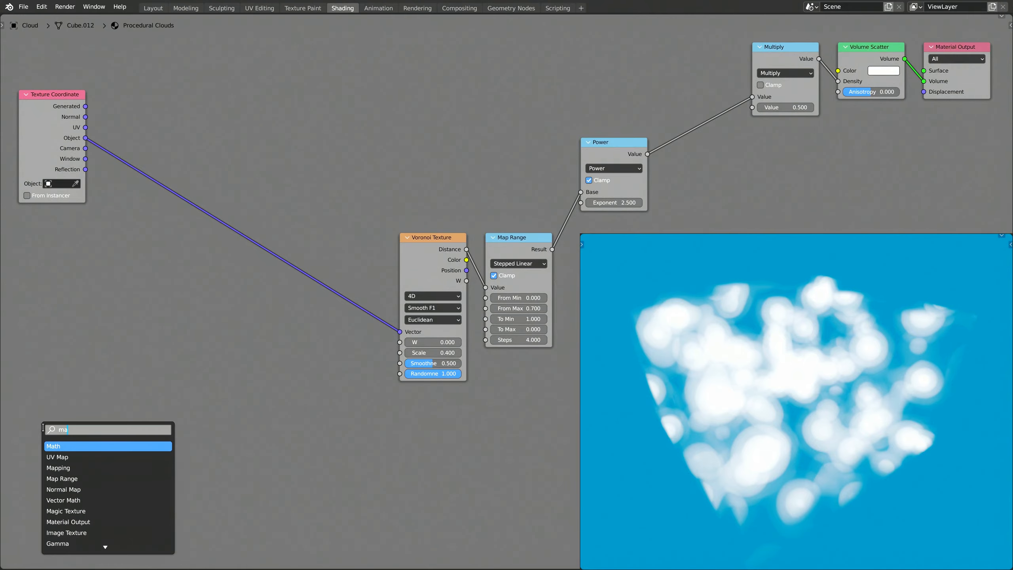
key(Return)
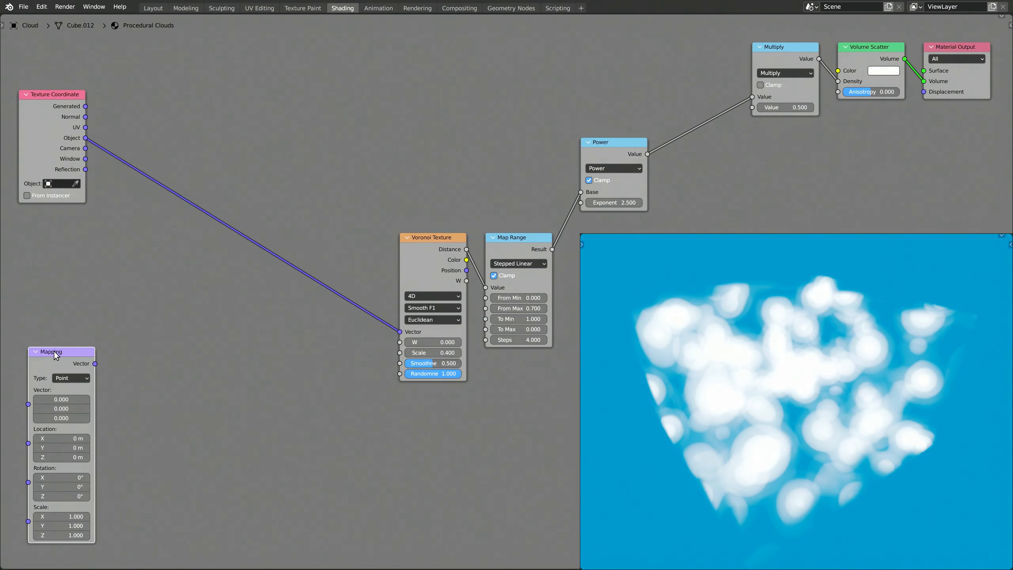
click(216, 47)
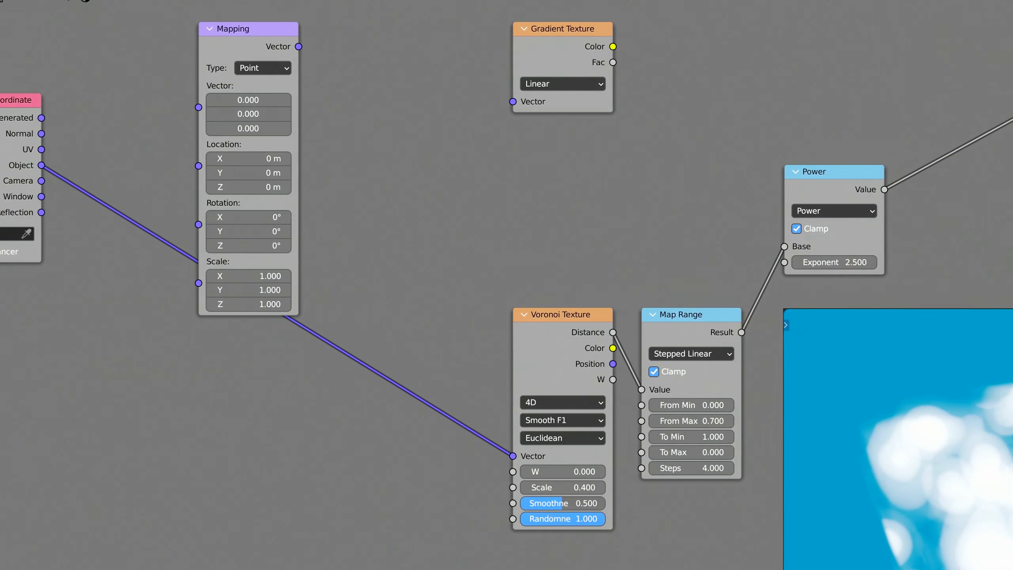
Place a Map Range node beside the Gradient Texture, followed by an Add math node and a duplicate of it
click(661, 20)
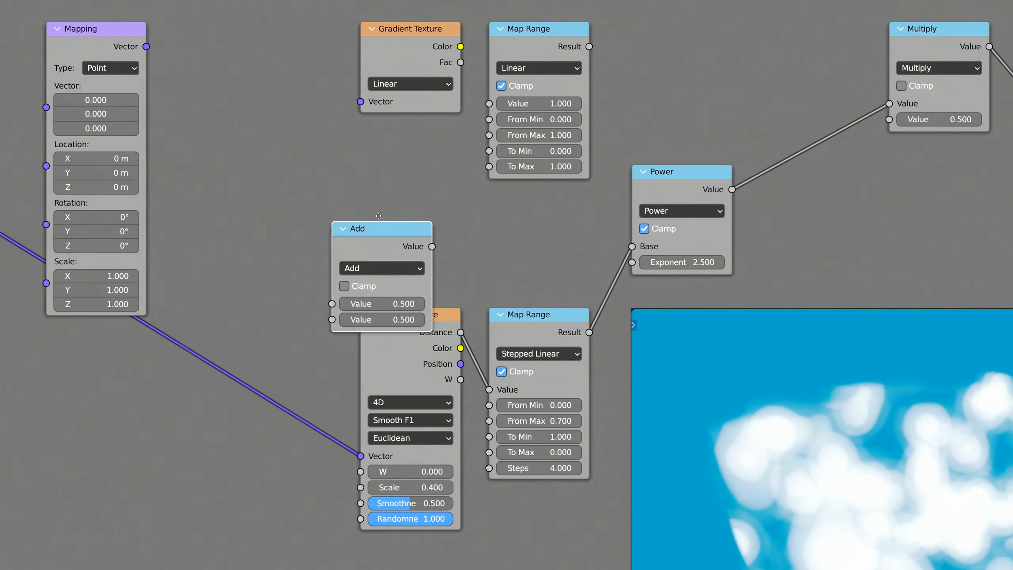
click(708, 33)
key(shift+d)
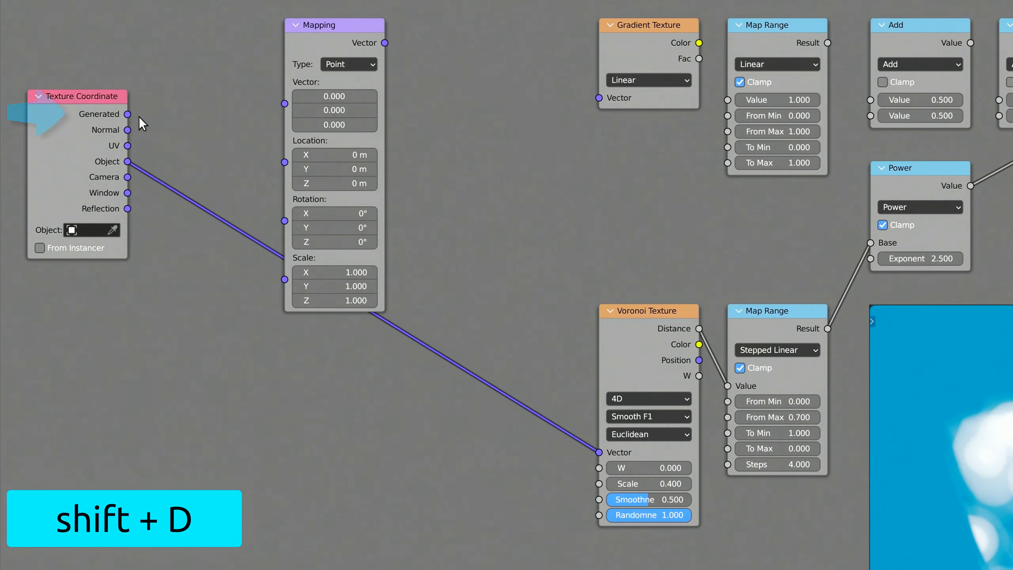
Connect the Generated coordinates to the Mapping node's Vector input and set its Location to -1 m on X, Y and Z
drag(128, 114, 279, 104)
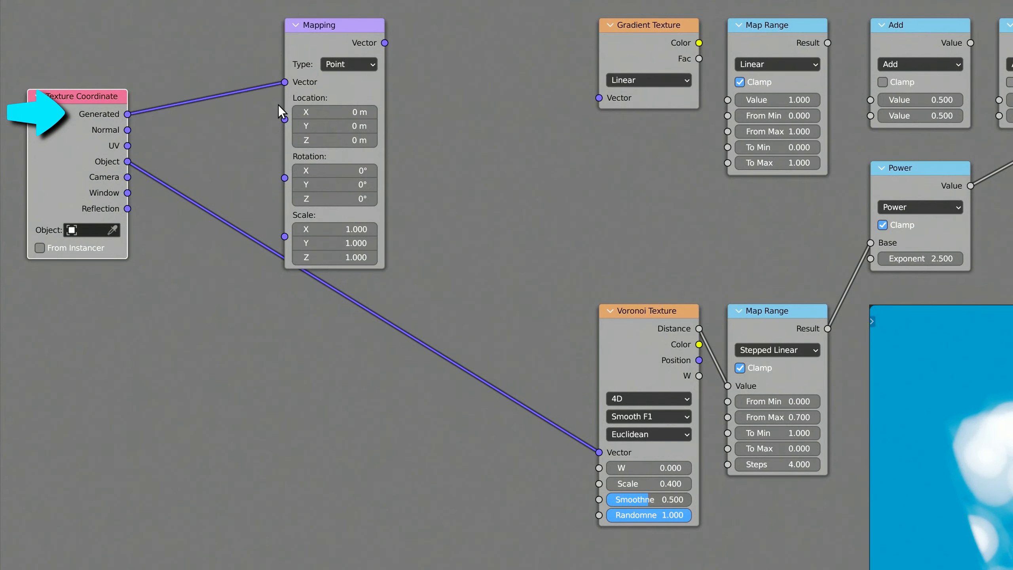
click(314, 112)
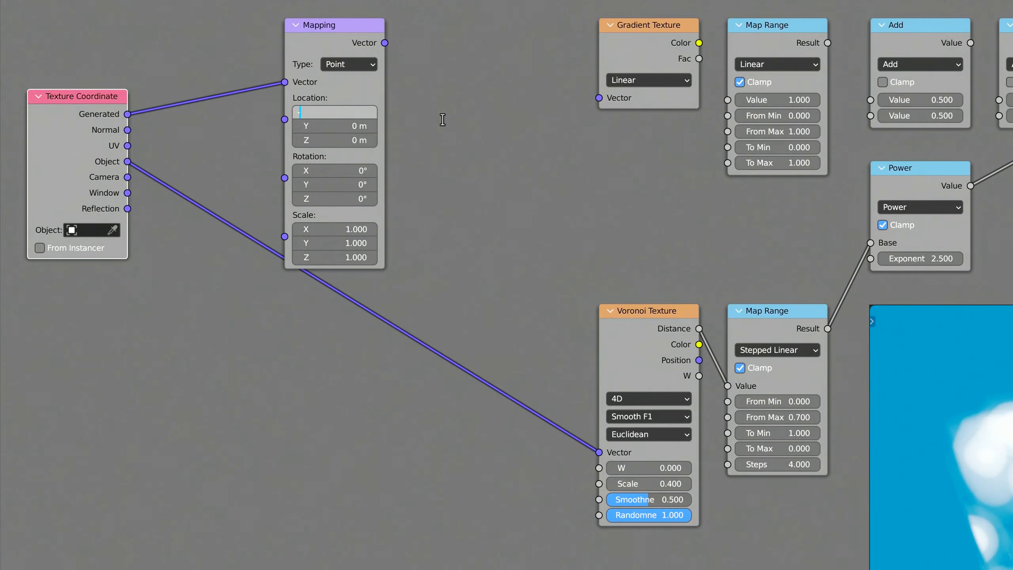
key(Tab)
text(-)
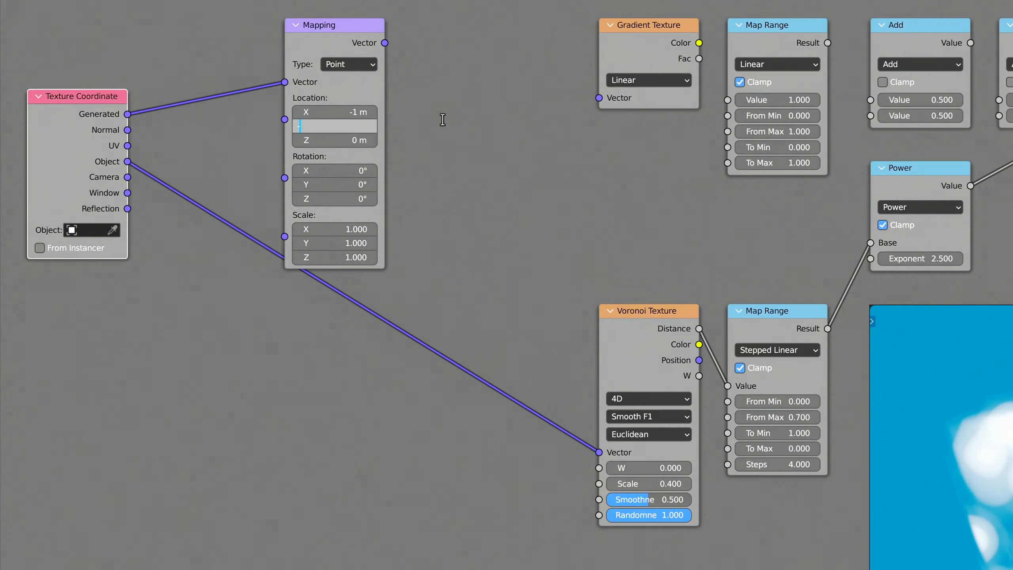
text(1)
key(Tab)
text(-1)
key(Tab)
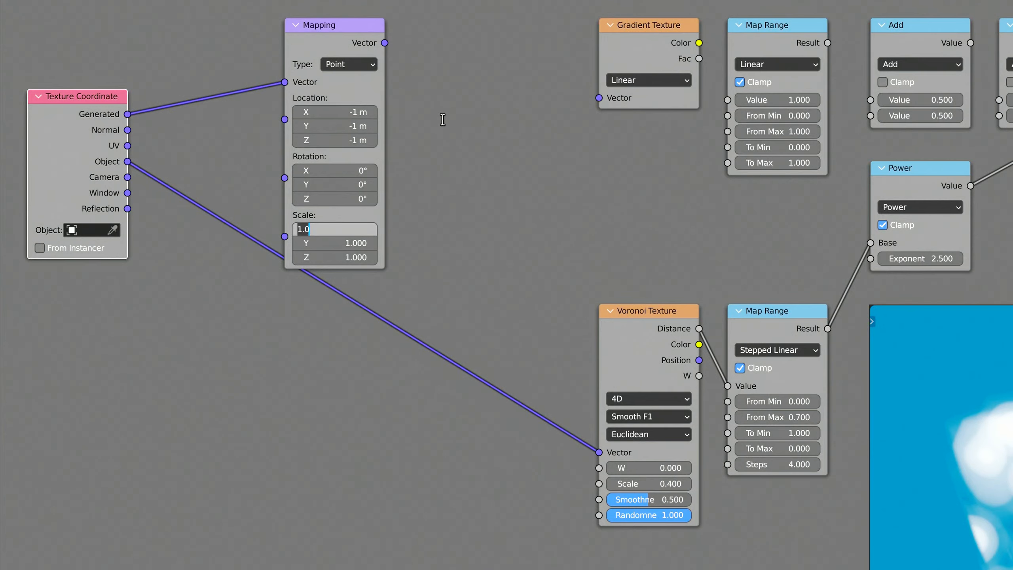
Set the Mapping node's Scale to 2 on X, Y and Z
key(Tab)
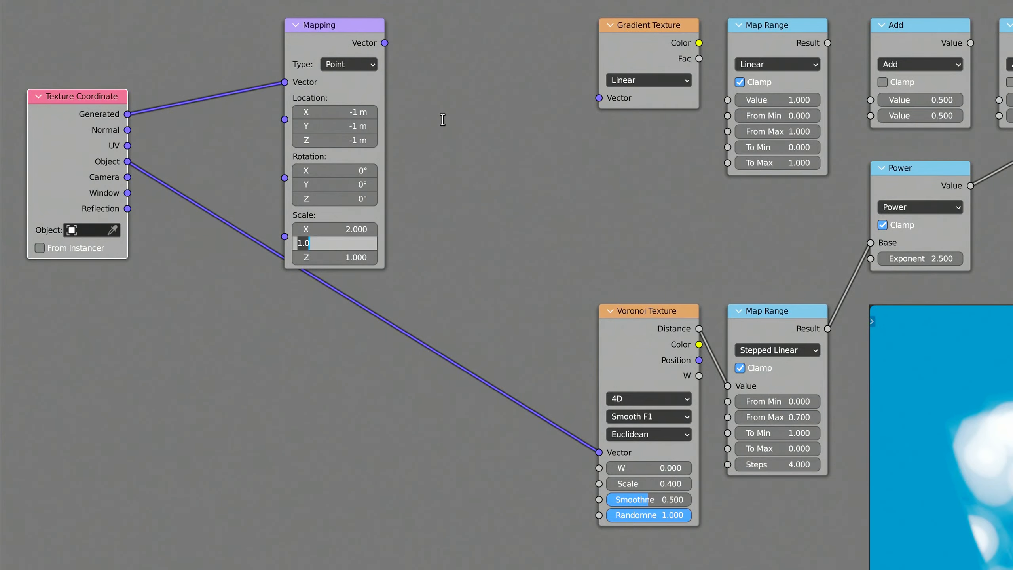
key(Tab)
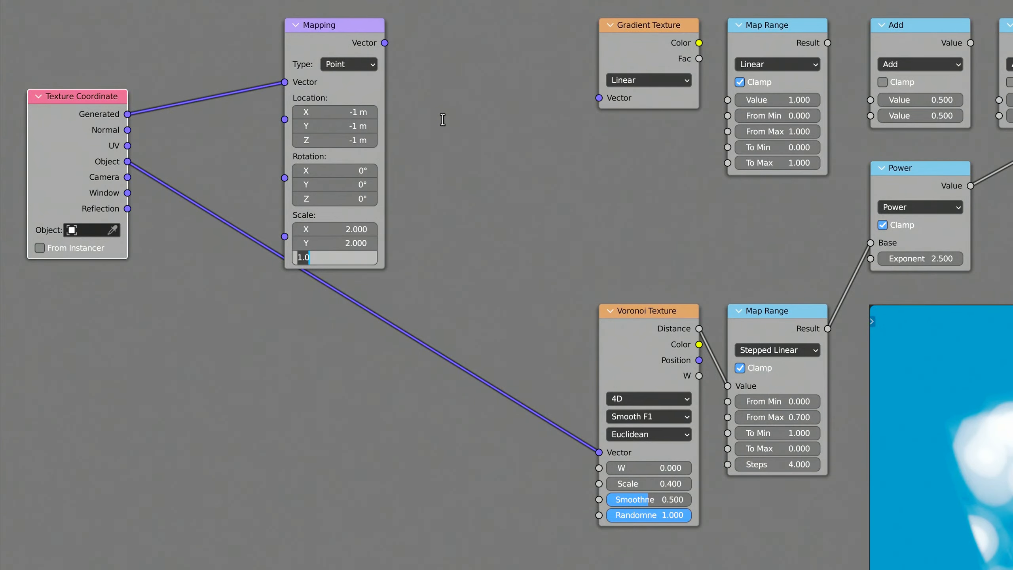
text(2)
key(Return)
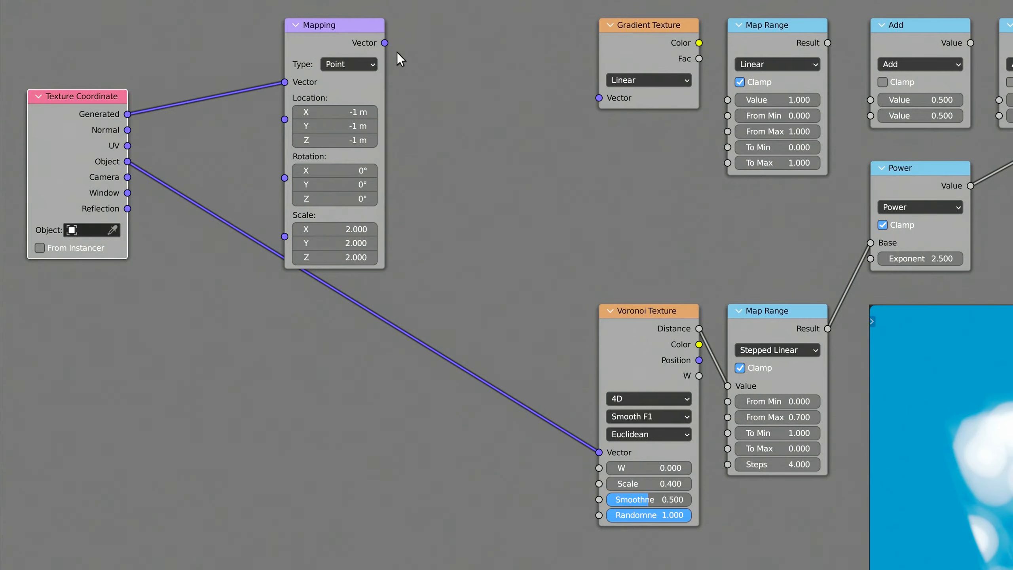
Connect the Mapping output to the Gradient Texture's Vector input and set the gradient type to Quadratic Sphere
drag(385, 43, 600, 98)
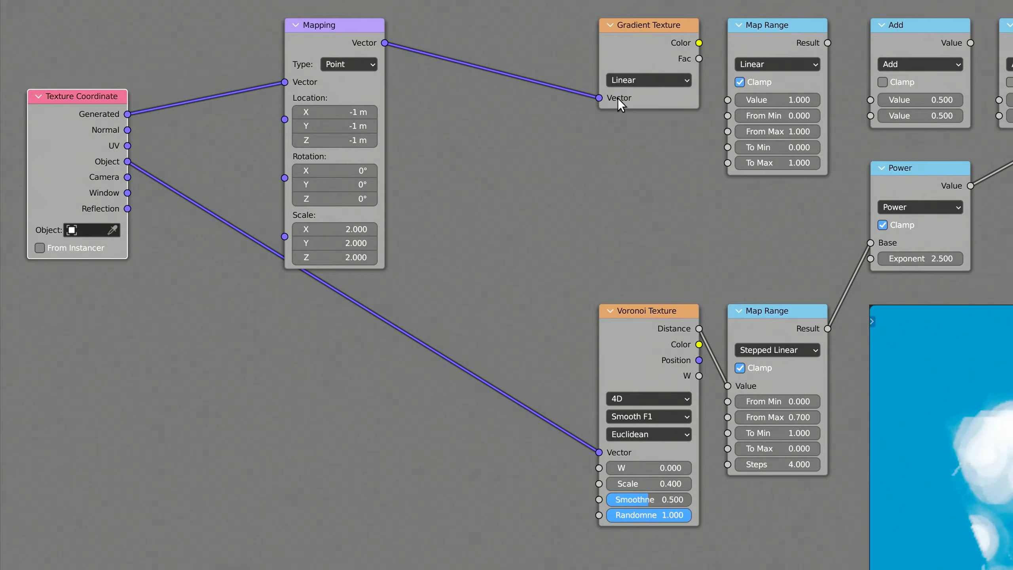
click(647, 81)
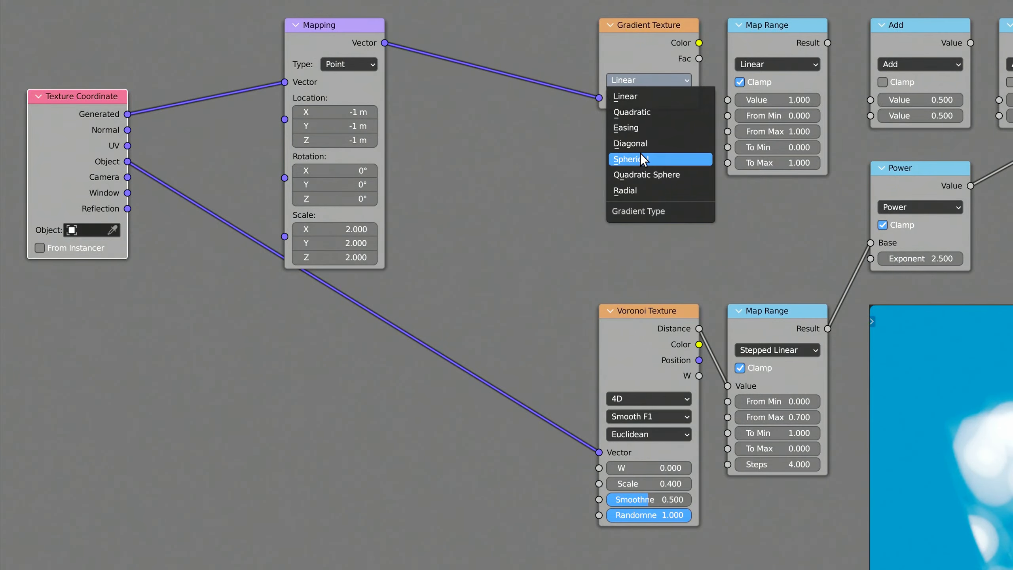
click(640, 169)
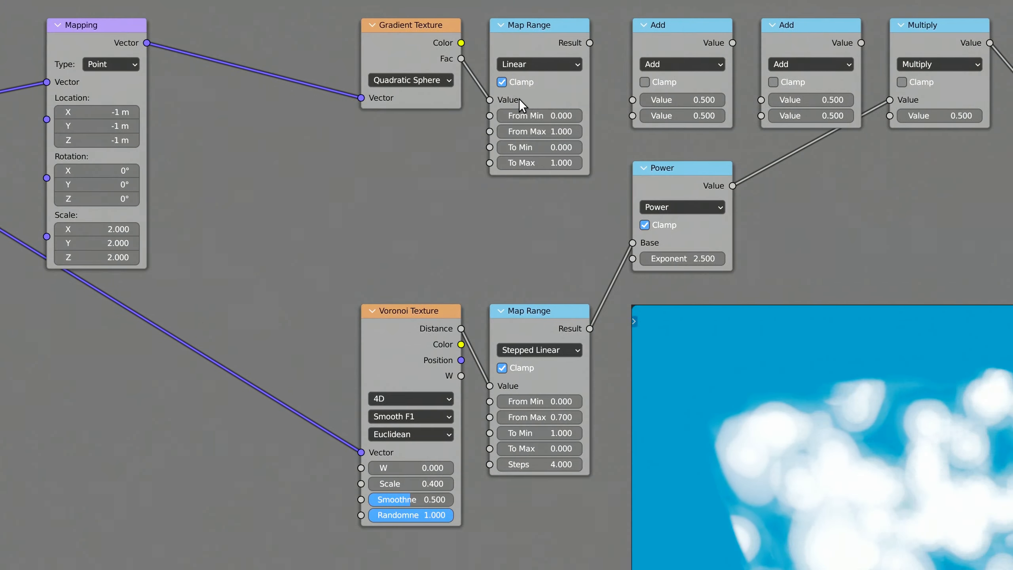
Feed the gradient's Fac into the linear Map Range node and set its From Max to 0.8
double_click(794, 131)
text(0.8)
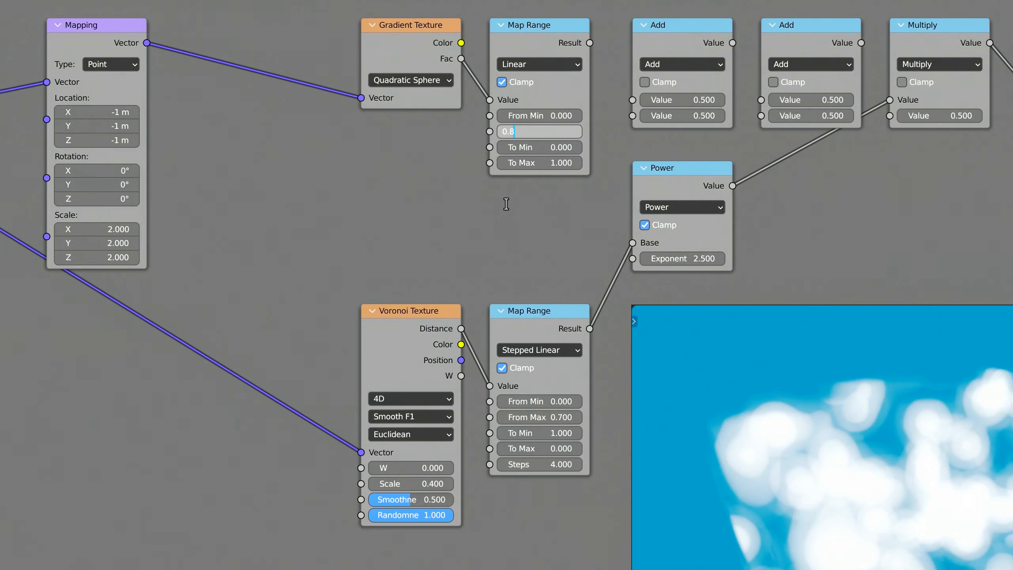
key(Return)
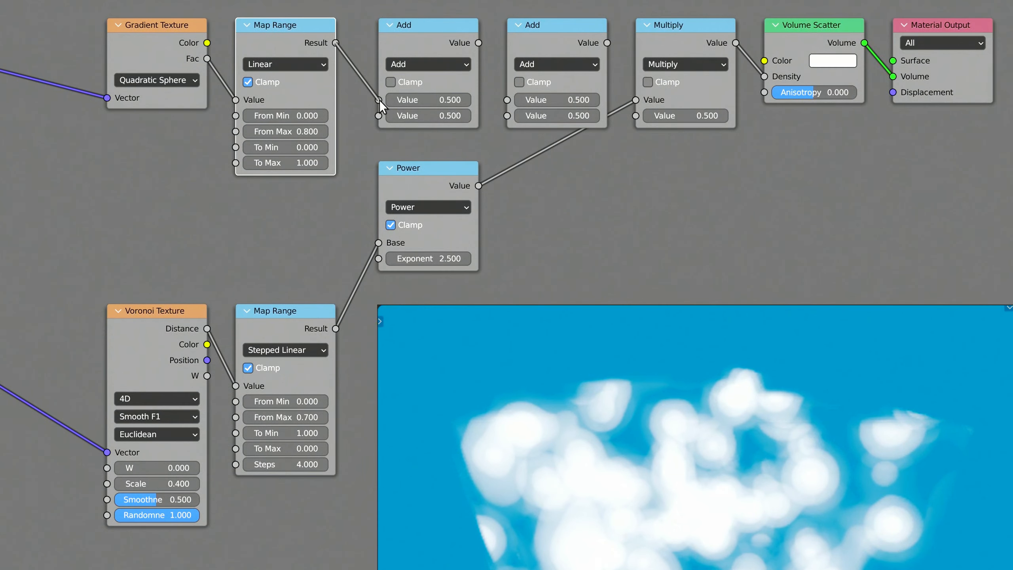
Change the first Add node, fed by the linear Map Range, to a clamped Power with an Exponent of 4.5
click(423, 64)
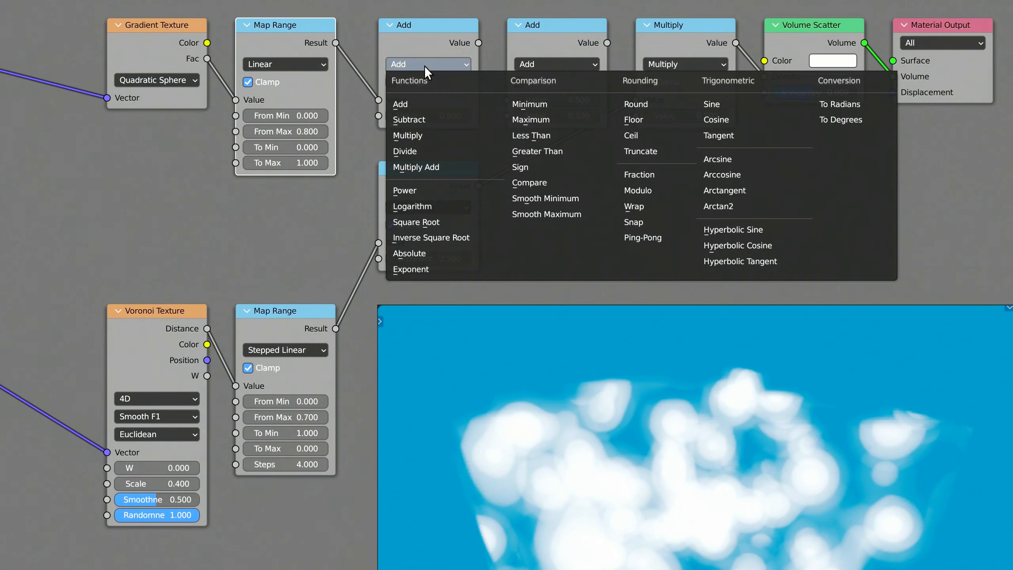
click(416, 189)
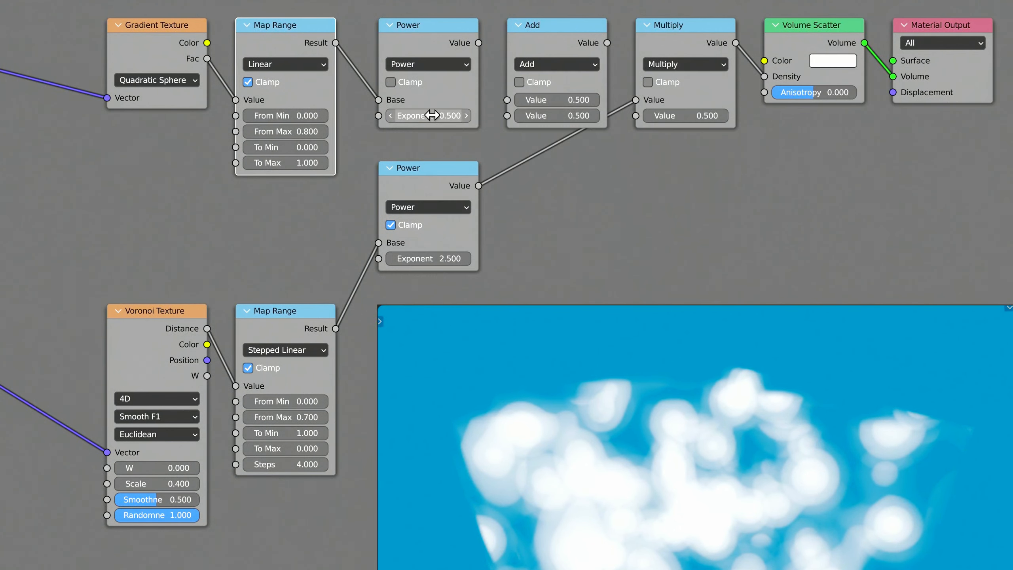
click(415, 115)
text(4)
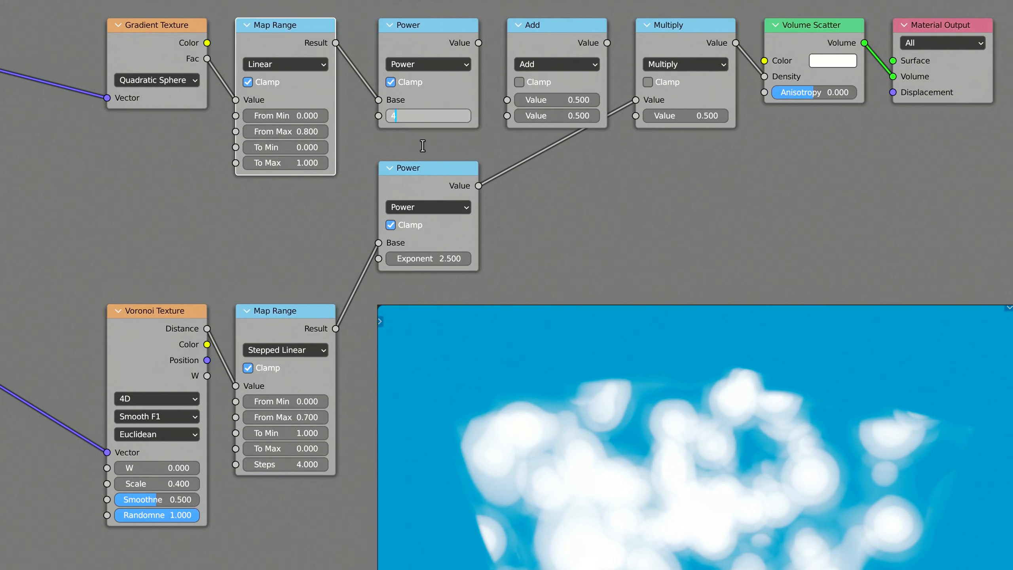
text(.5)
key(Return)
Multiply the outputs of both Power nodes using the remaining Add node set to Multiply, and feed the result into the final Multiply
drag(479, 43, 507, 100)
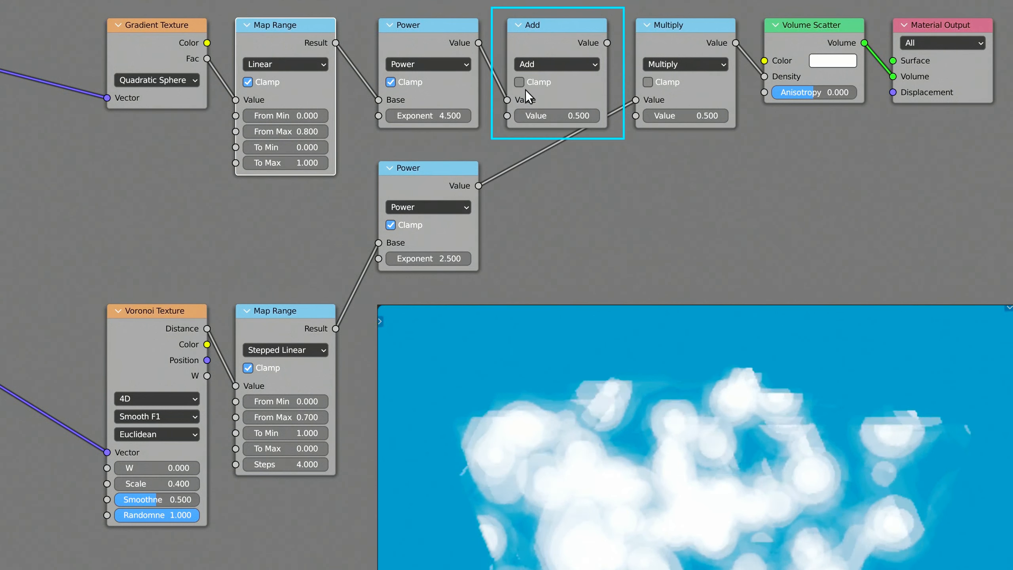
click(551, 64)
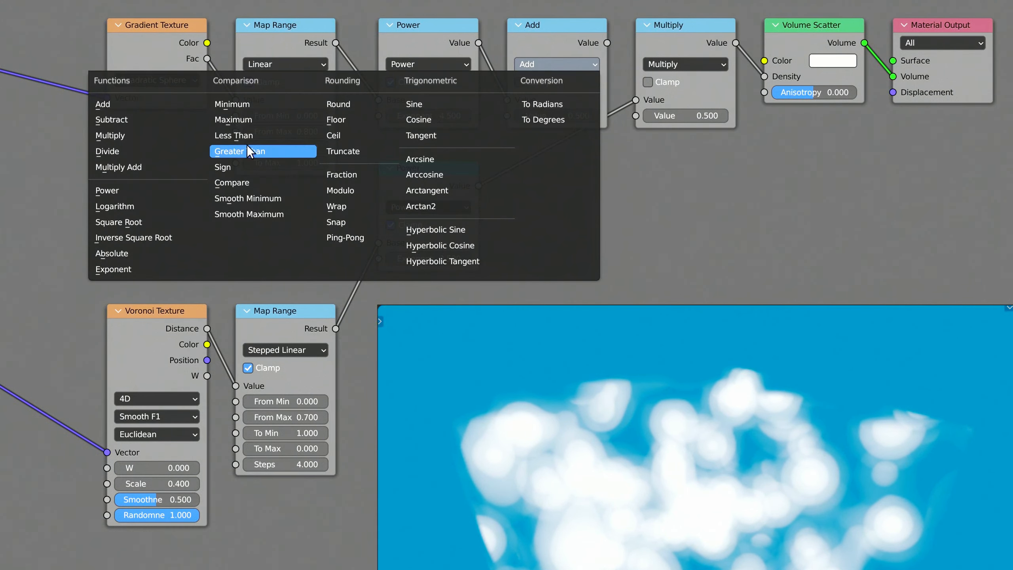
click(155, 139)
drag(478, 186, 507, 115)
drag(607, 43, 635, 100)
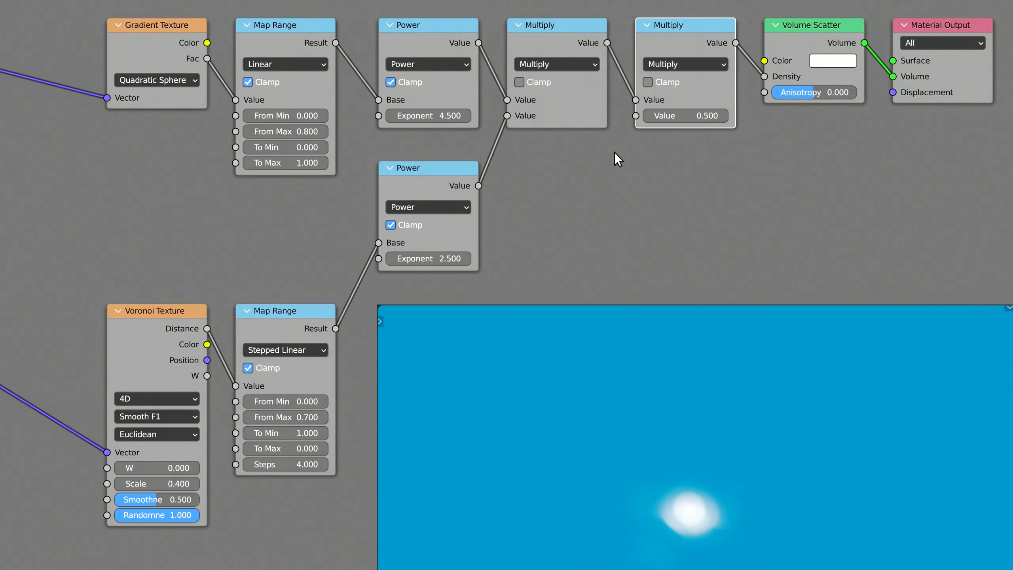
Set the value of the final Multiply node before the Volume Scatter to 1000
click(689, 115)
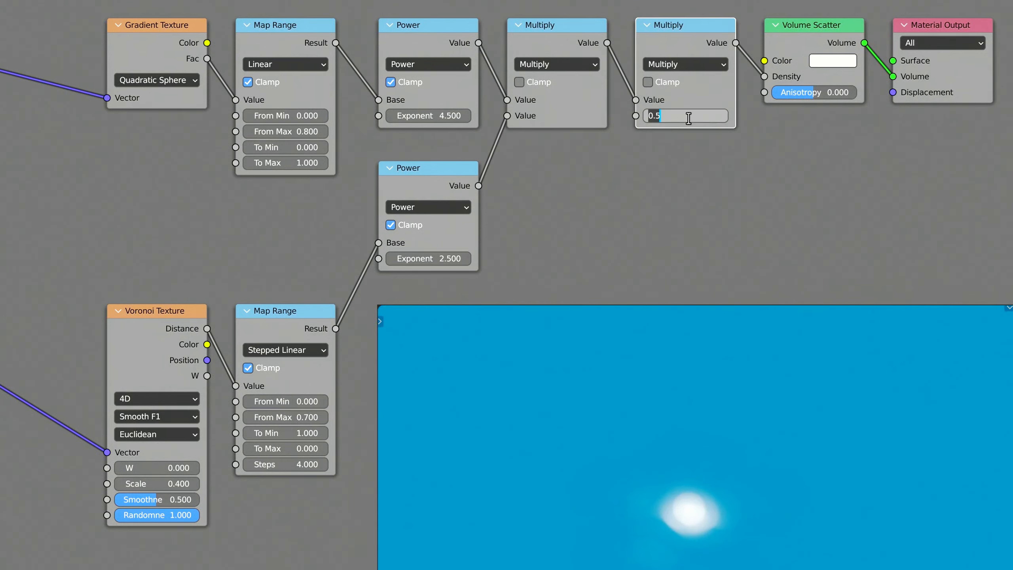
text(1000)
key(Return)
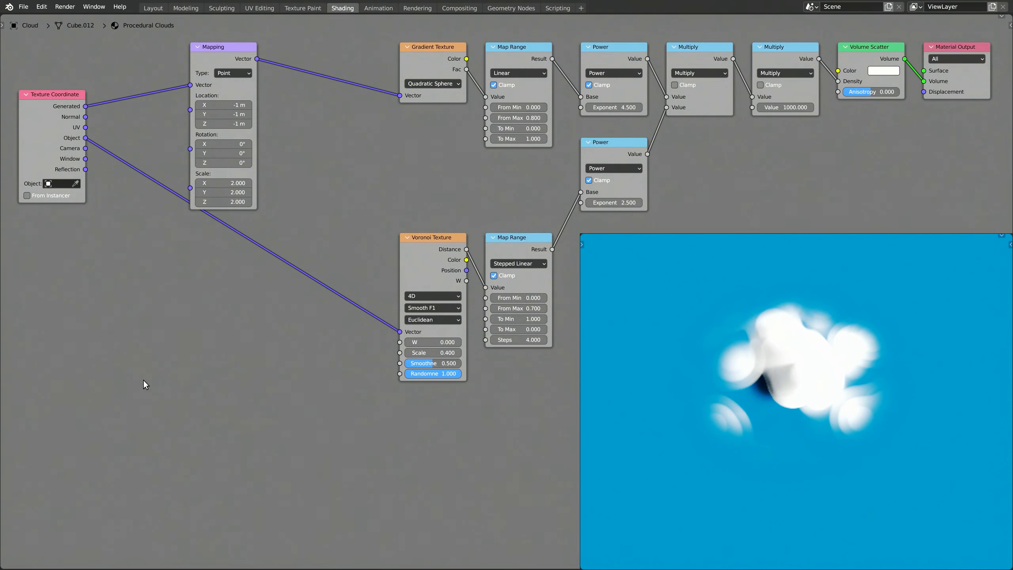
Add a Mix color node below the Mapping node
key(shift+a)
click(82, 408)
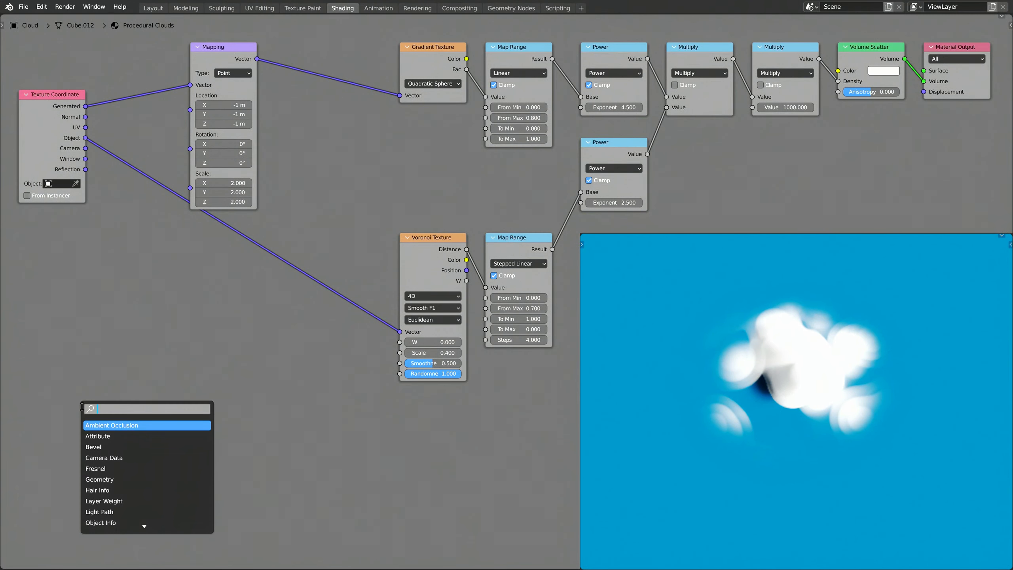
text(mix)
key(Return)
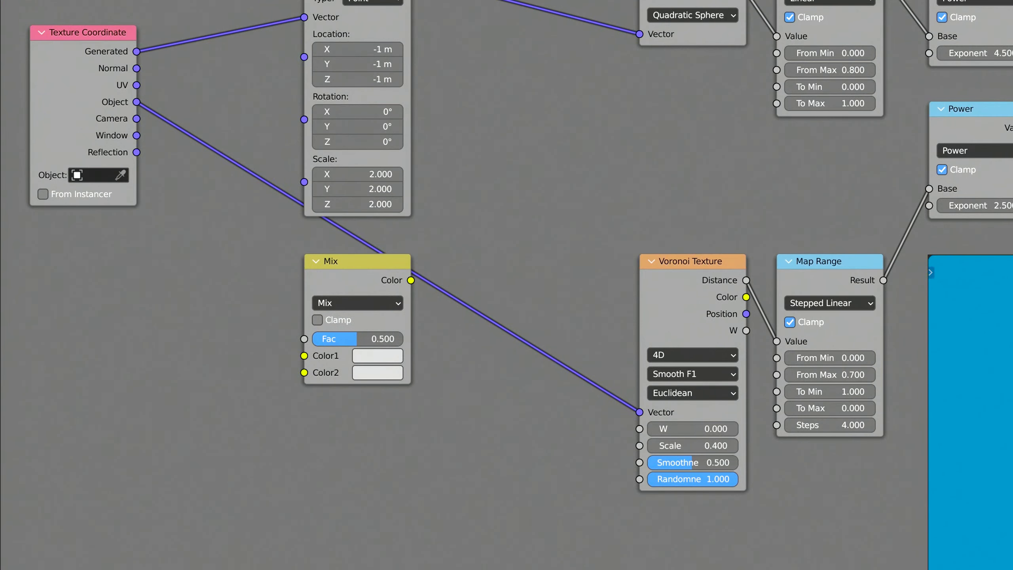
Place a Noise Texture beside the Mix node, connect the Object coordinates to its Vector input, and switch it to 4D
click(167, 332)
drag(137, 102, 167, 416)
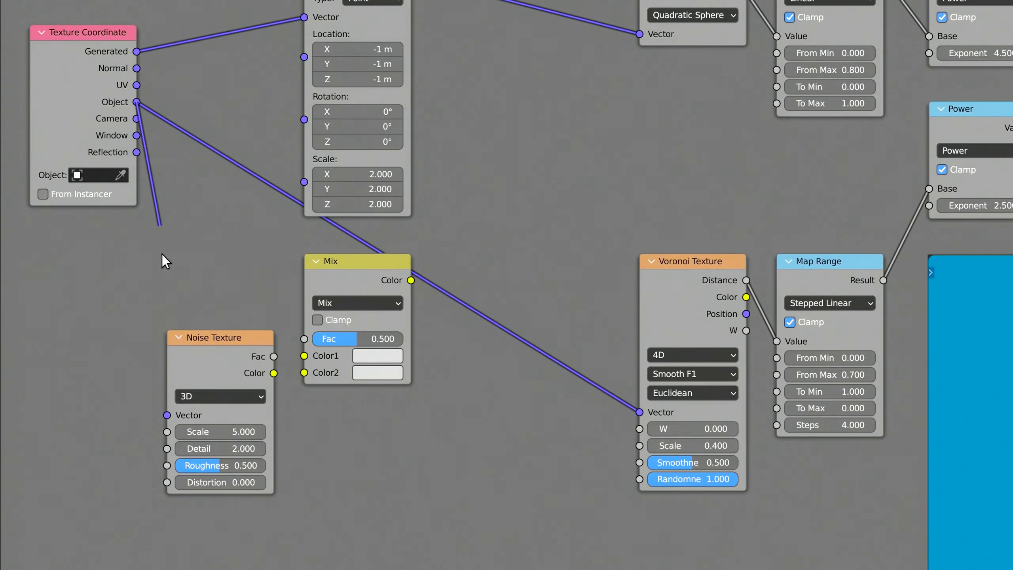
click(231, 398)
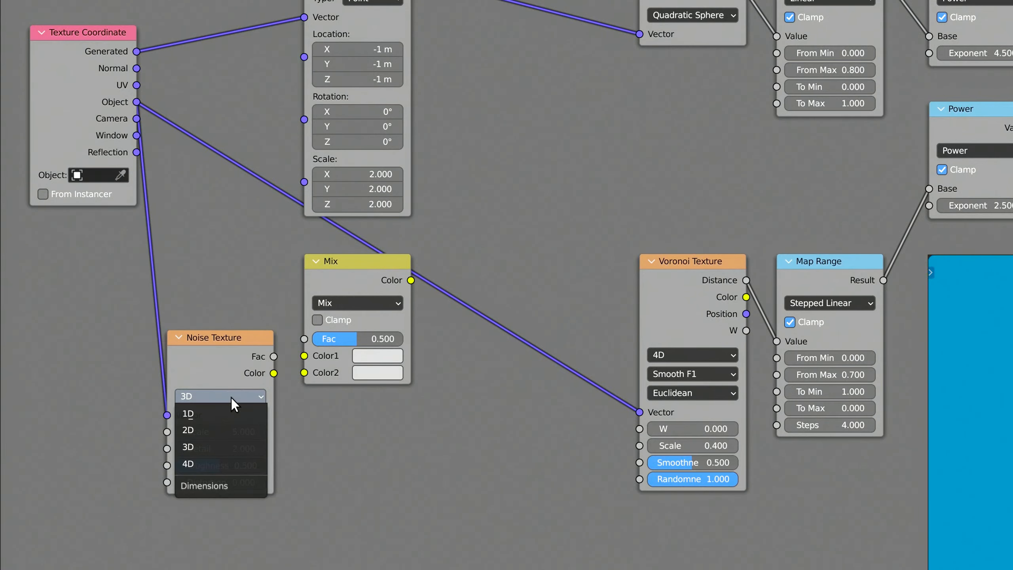
click(220, 464)
Set the Noise Texture's Scale to 2 and Detail to 15
click(222, 449)
text(2)
key(Tab)
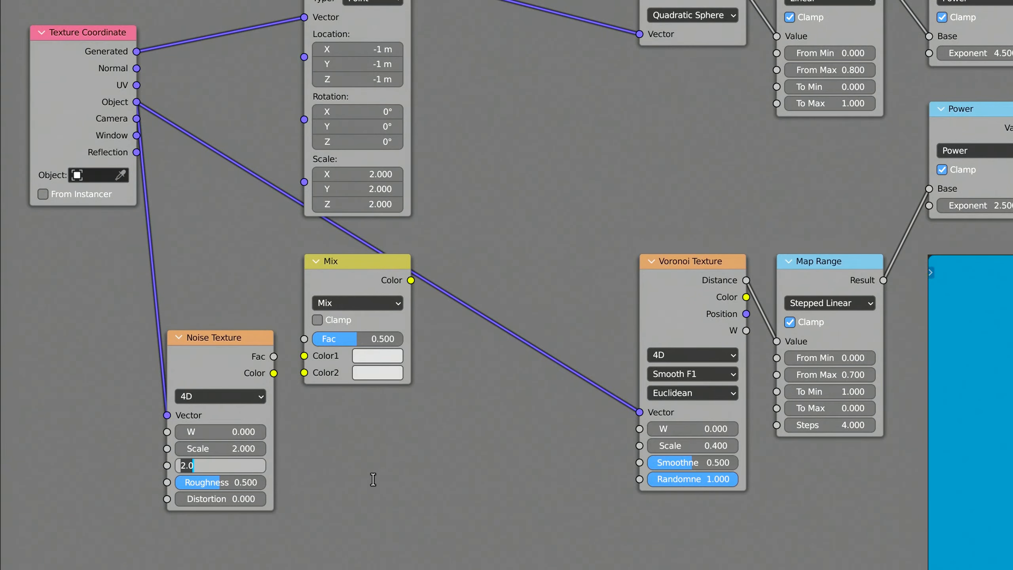
text(15)
key(Return)
Connect the noise Color to the Mix node's Color2 and the Object coordinates to its Color1
drag(273, 373, 304, 373)
drag(136, 102, 304, 356)
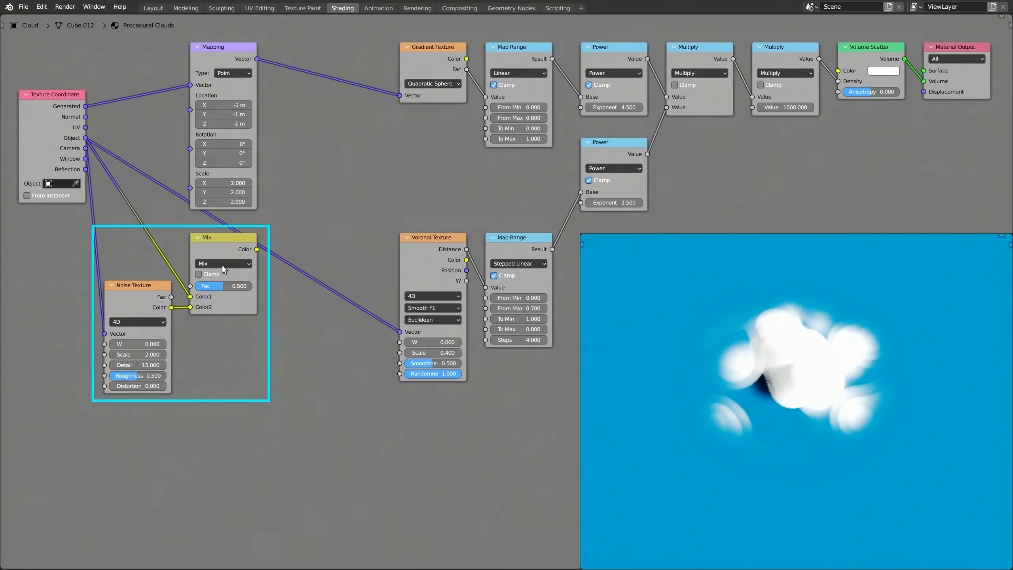
Set the Mix node's blending mode to Linear Light, feed it into the Voronoi Texture's Vector, and adjust its Fac
click(222, 265)
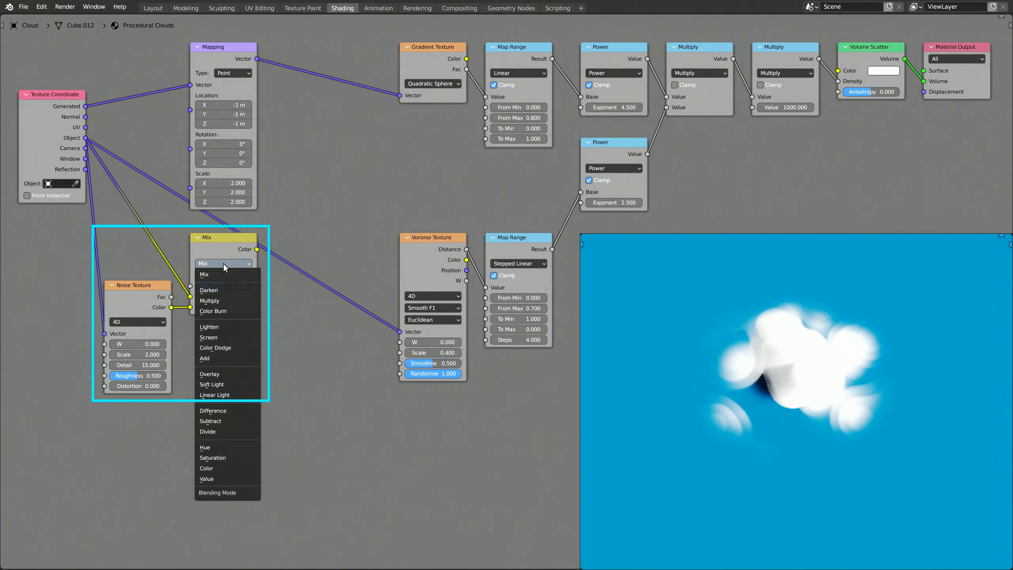
click(215, 395)
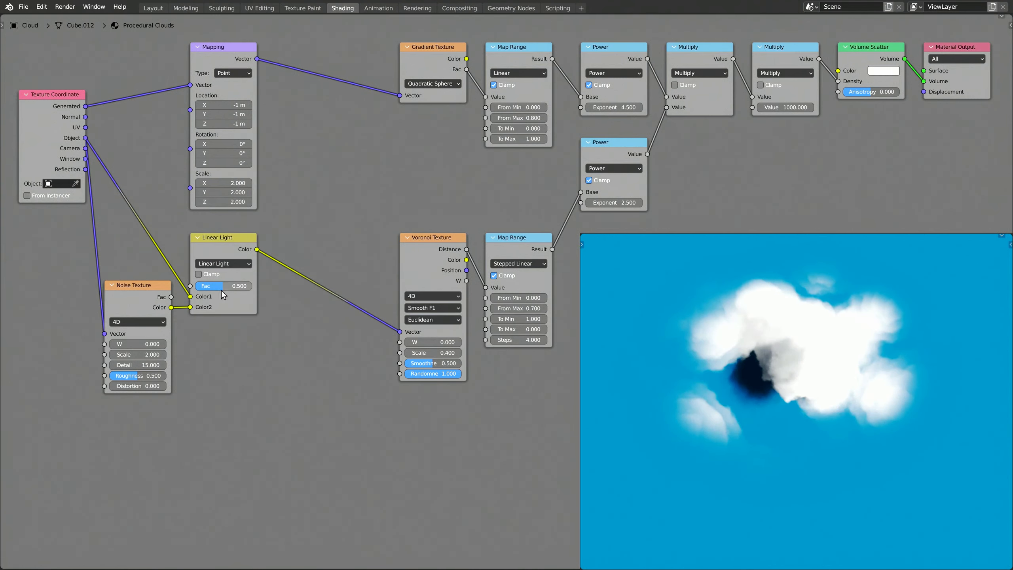
mouse_move(221, 289)
mouse_down()
mouse_move(251, 289)
mouse_move(195, 286)
mouse_move(252, 285)
mouse_up()
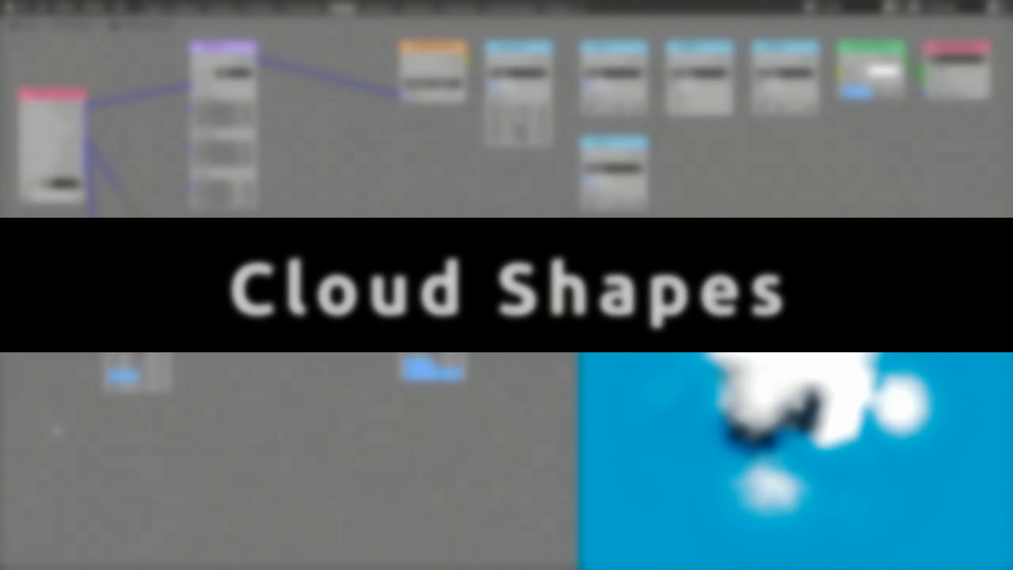
Add a Vector Curves node on the link between the upper Mapping node and the Gradient Texture
key(shift+a)
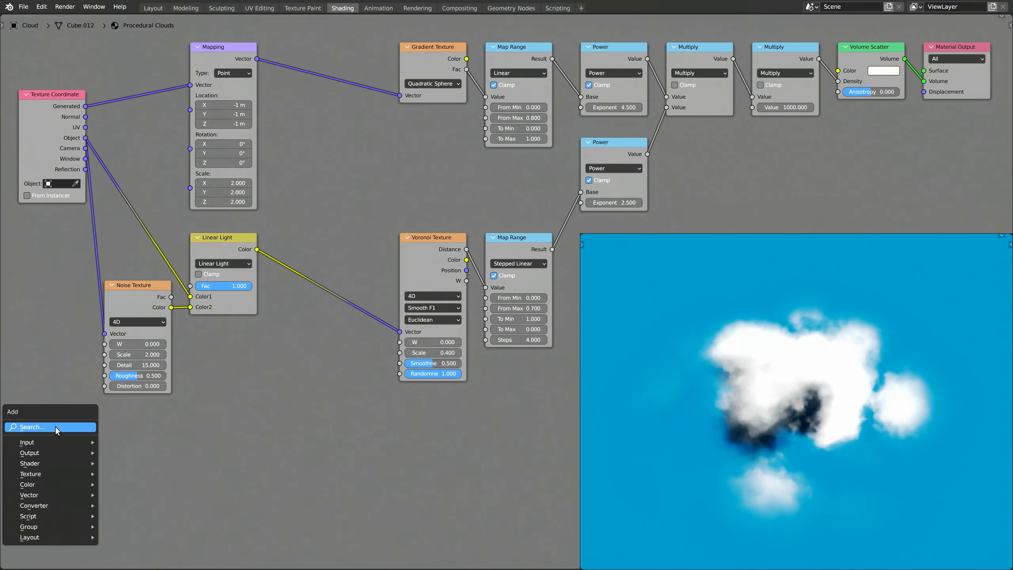
click(55, 427)
text(vector)
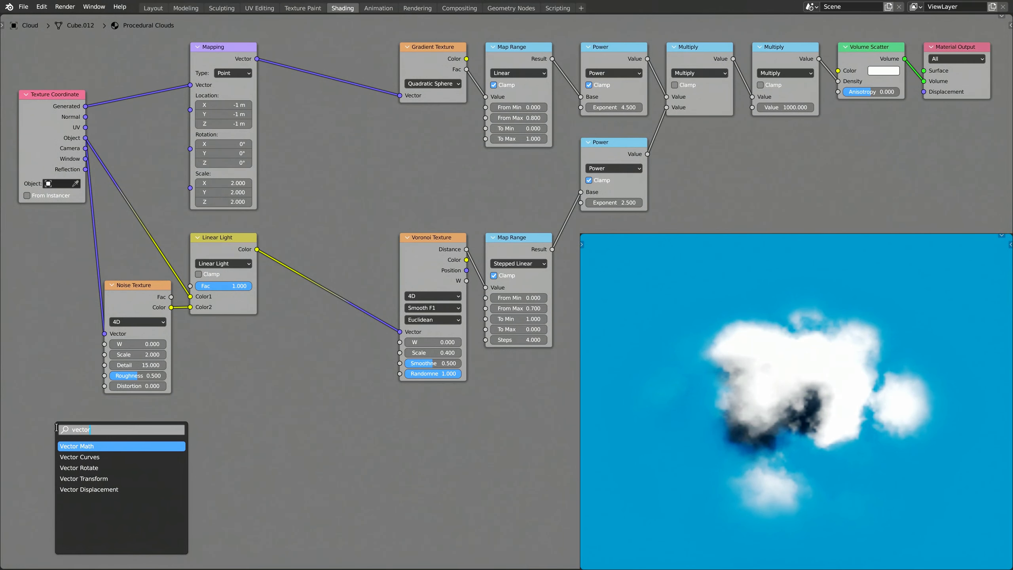
key(Return)
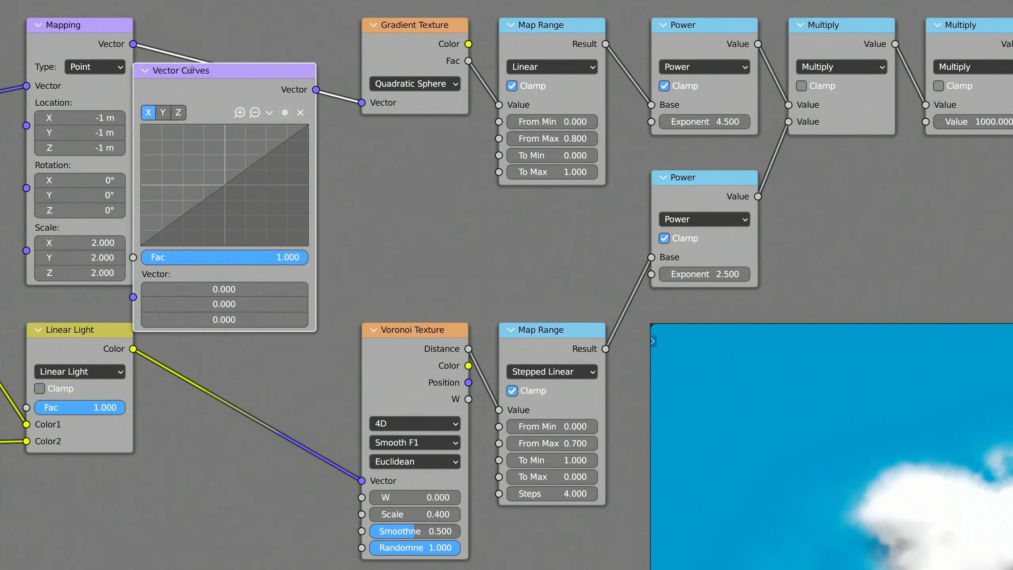
click(222, 25)
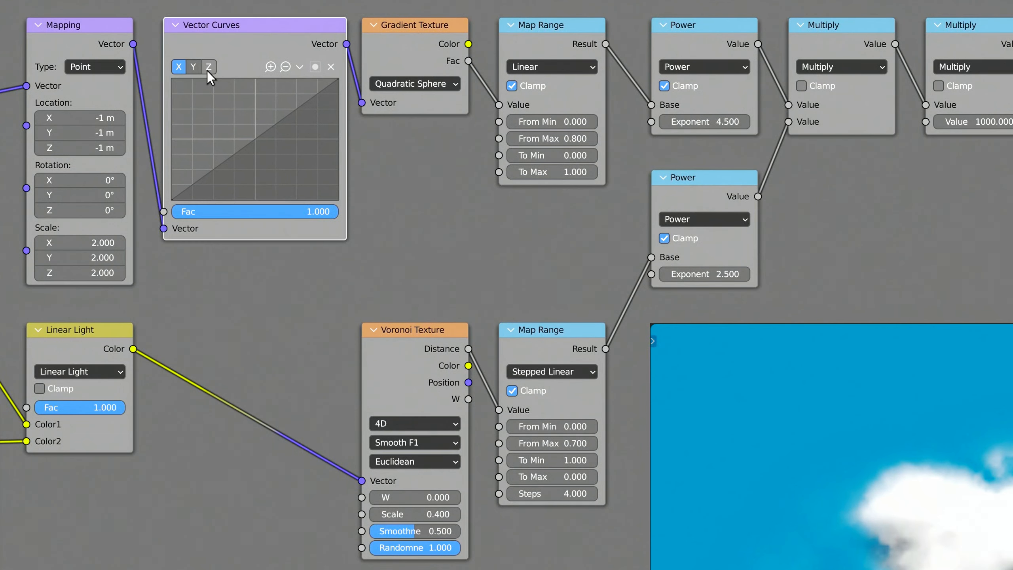
Bend the Vector Curves node's Z curve upward with a point near its low end and another at X 0.9, Y 0.9
click(208, 67)
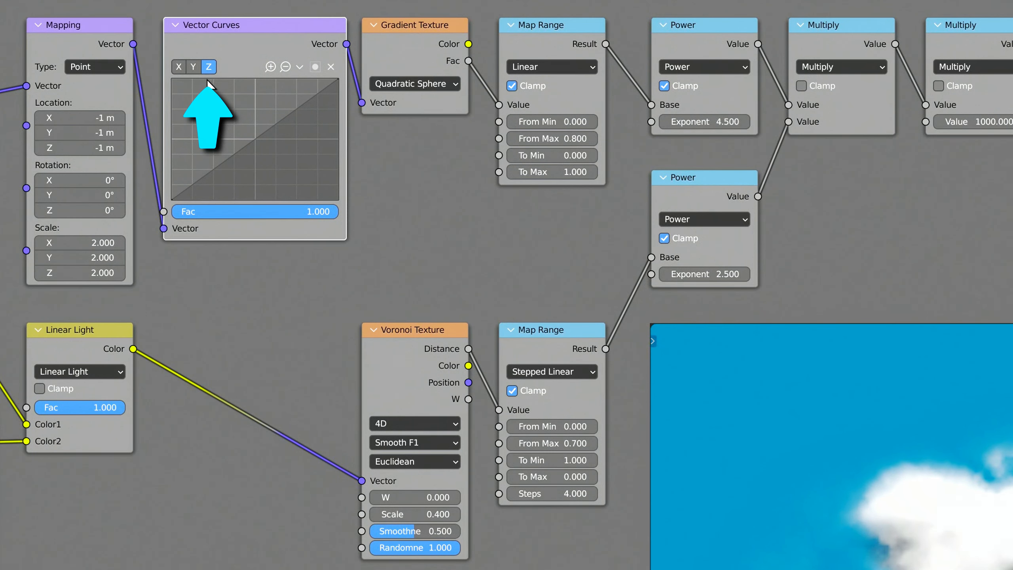
drag(255, 139, 192, 141)
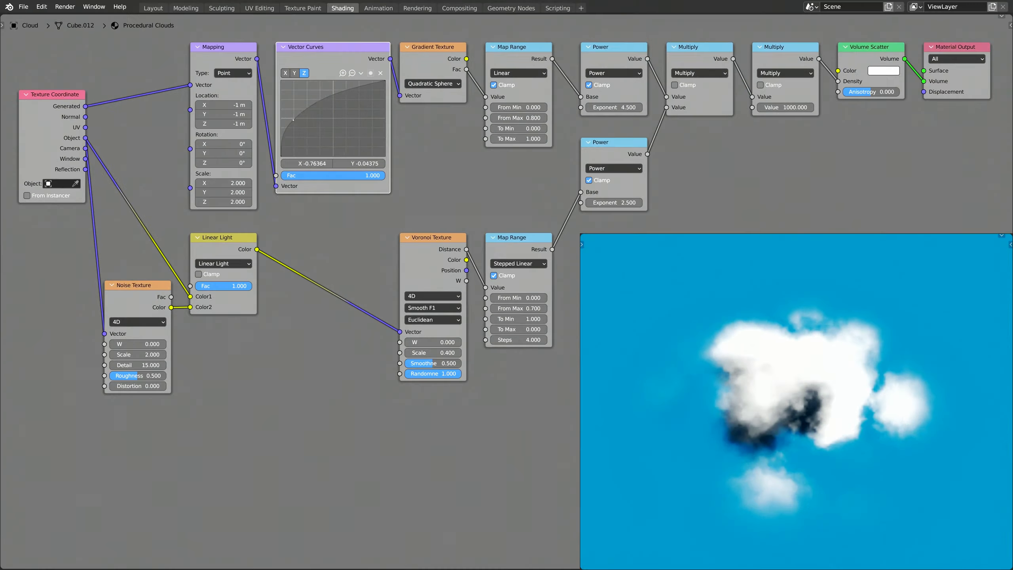
drag(294, 120, 284, 111)
drag(356, 83, 379, 84)
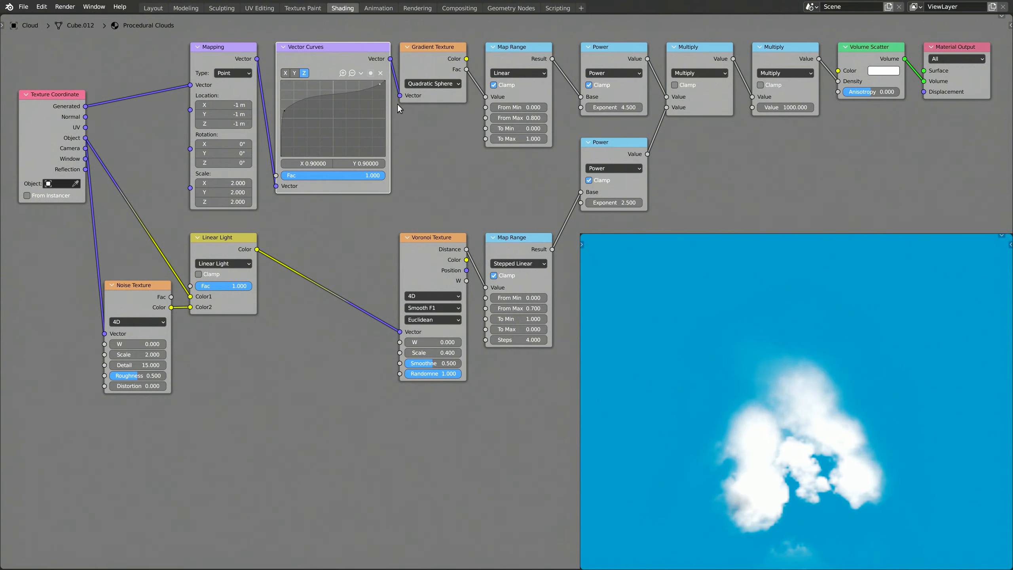
Reshape the Z curve by moving its low point to about X -0.94, Y -0.03 and its upper point to about X 0.44, Y 0.69
shift+middle_drag(877, 510, 873, 456)
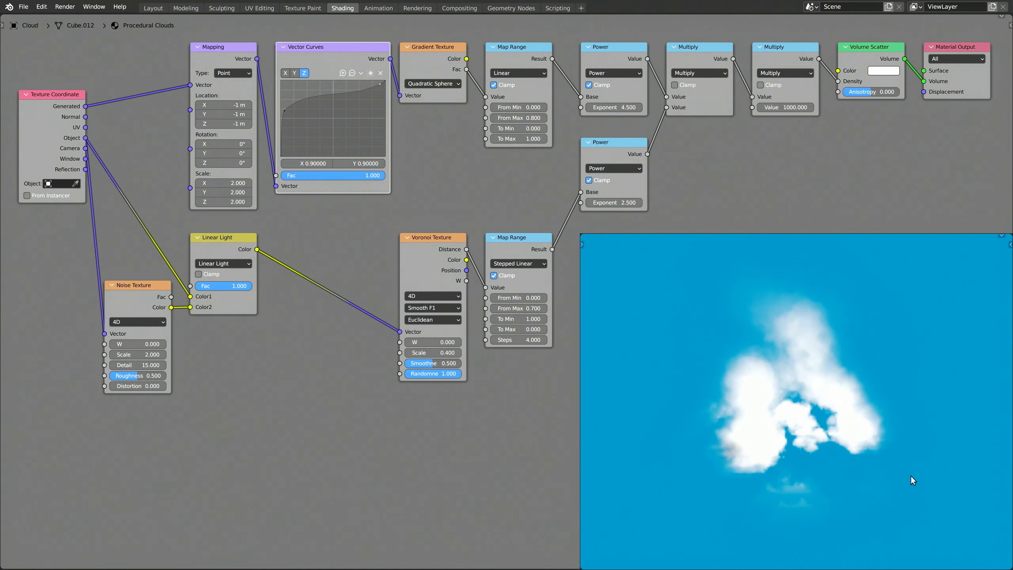
middle_drag(919, 488, 856, 504)
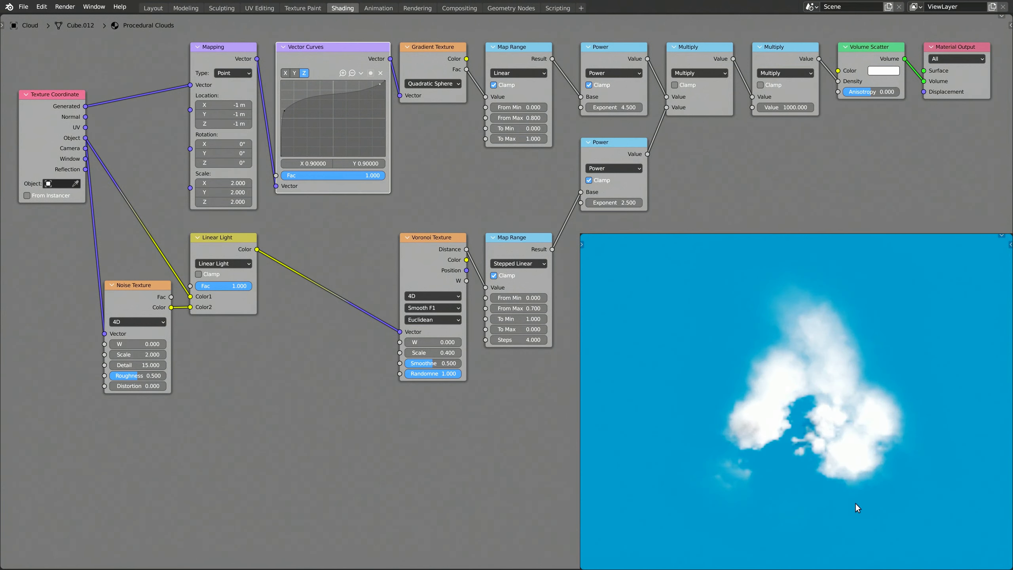
drag(380, 84, 285, 119)
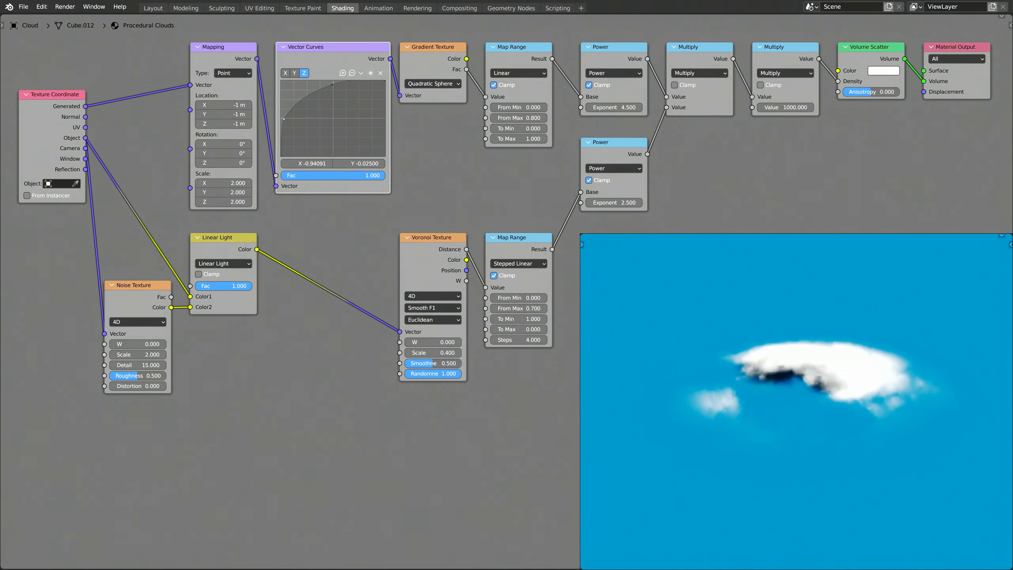
drag(336, 85, 356, 92)
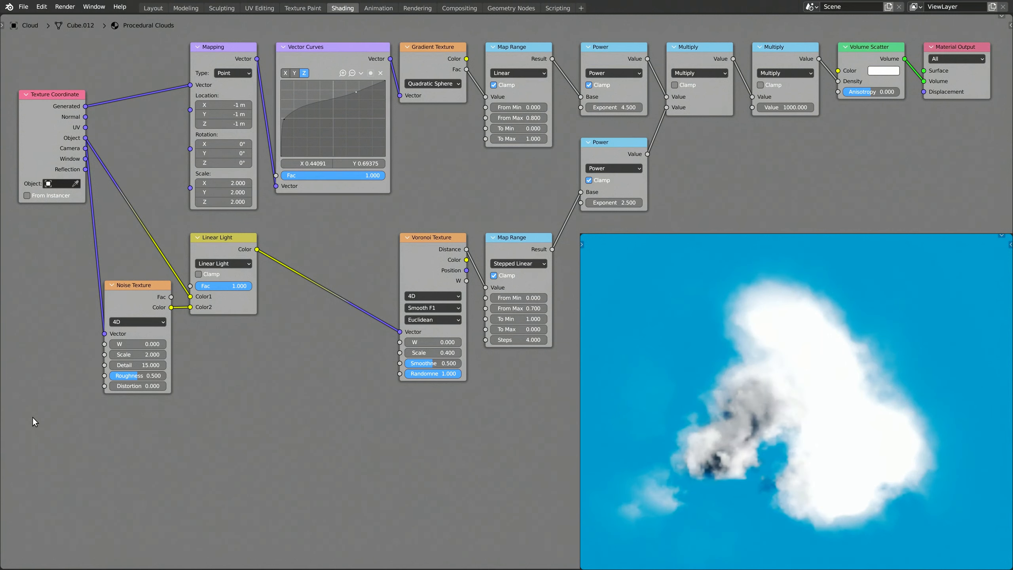
Add a Mapping node on the link between the Linear Light node and the Voronoi Texture
key(shift+a)
click(34, 418)
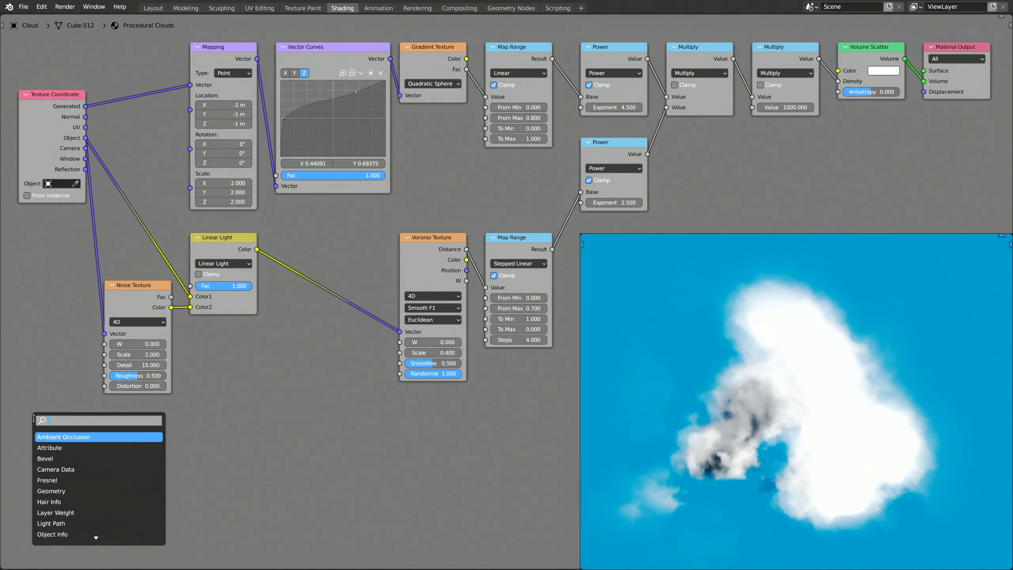
text(mapping)
key(Return)
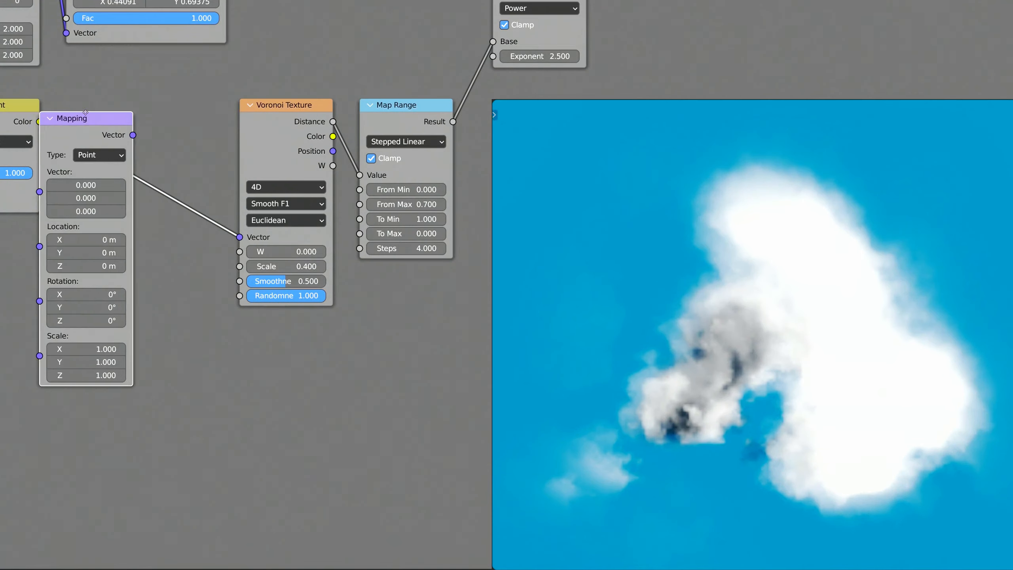
click(112, 99)
click(105, 367)
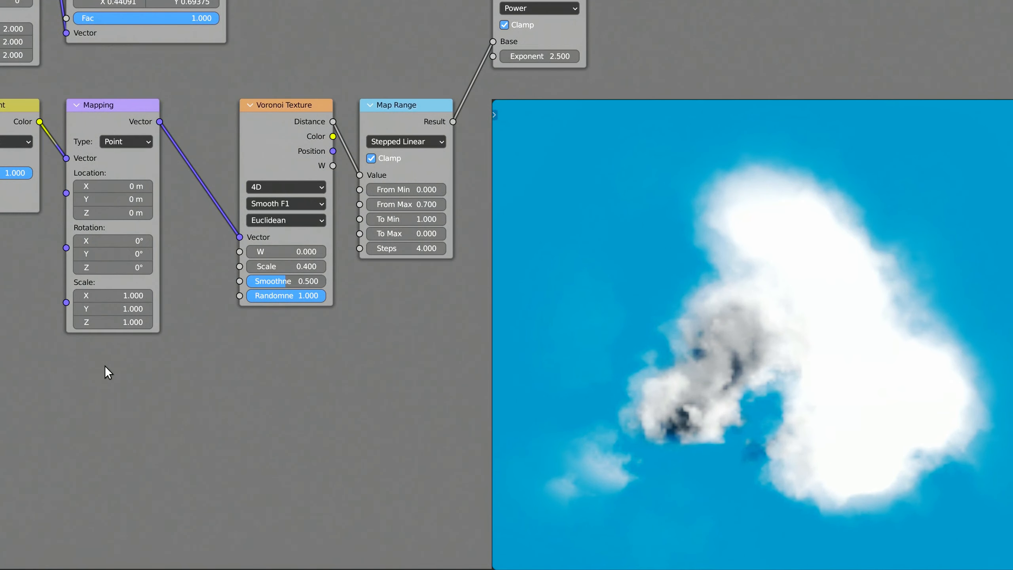
Set the new Mapping node's Scale to X 0.2, Y 2 and Z 4, and try a lower Z scale
click(114, 295)
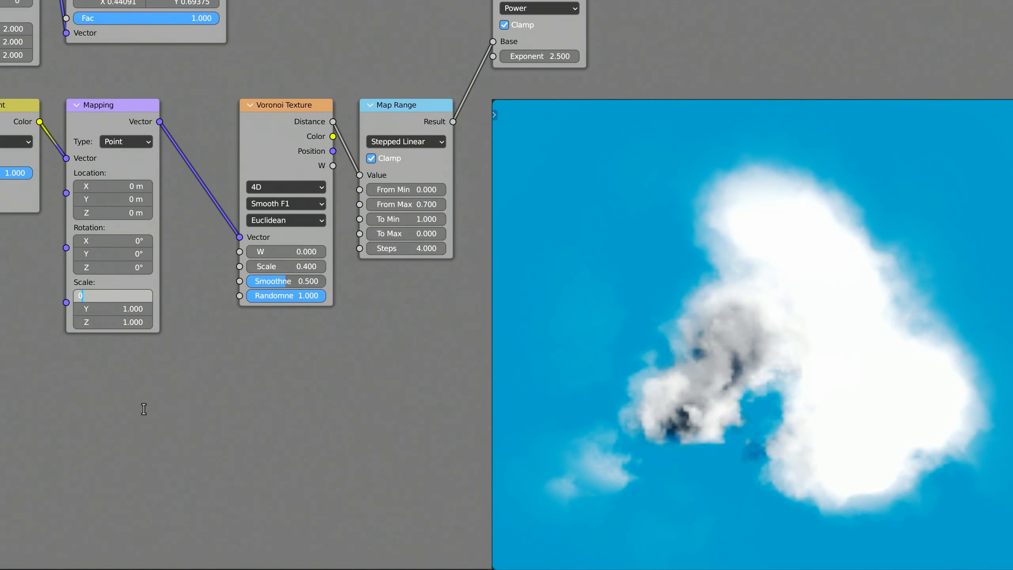
text(0.2)
key(Tab)
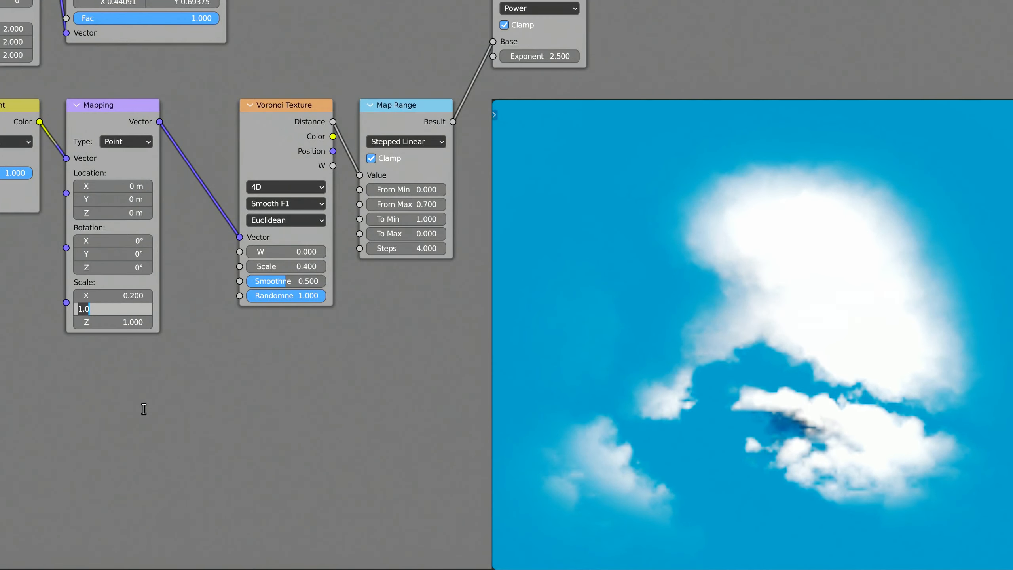
text(2)
key(Tab)
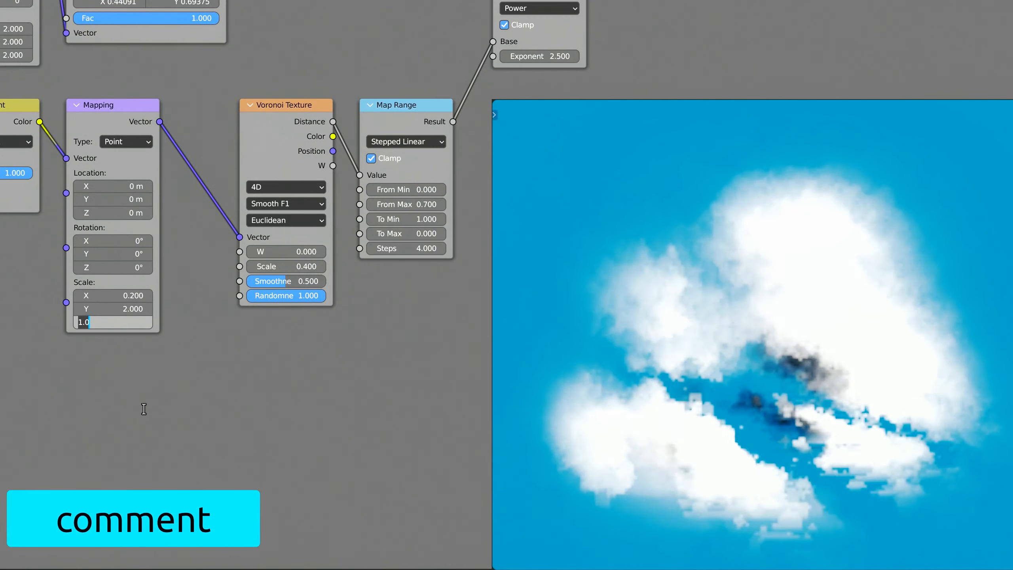
text(4)
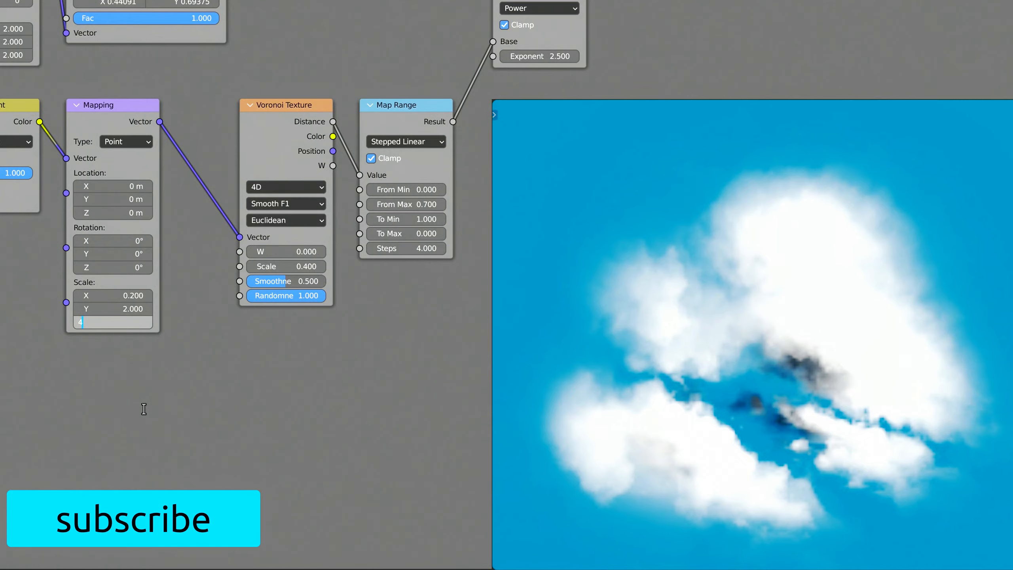
key(Return)
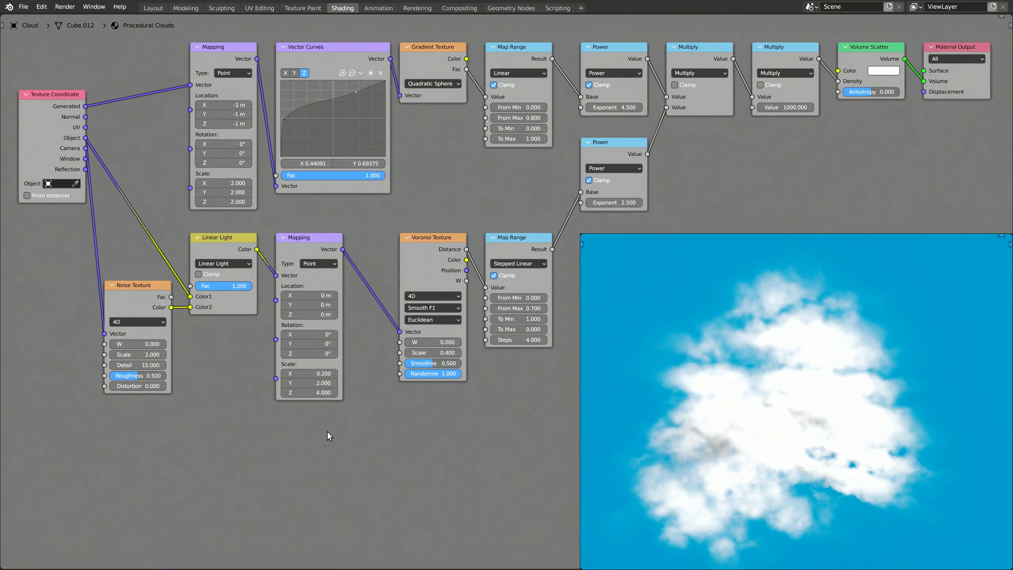
drag(321, 392, 266, 392)
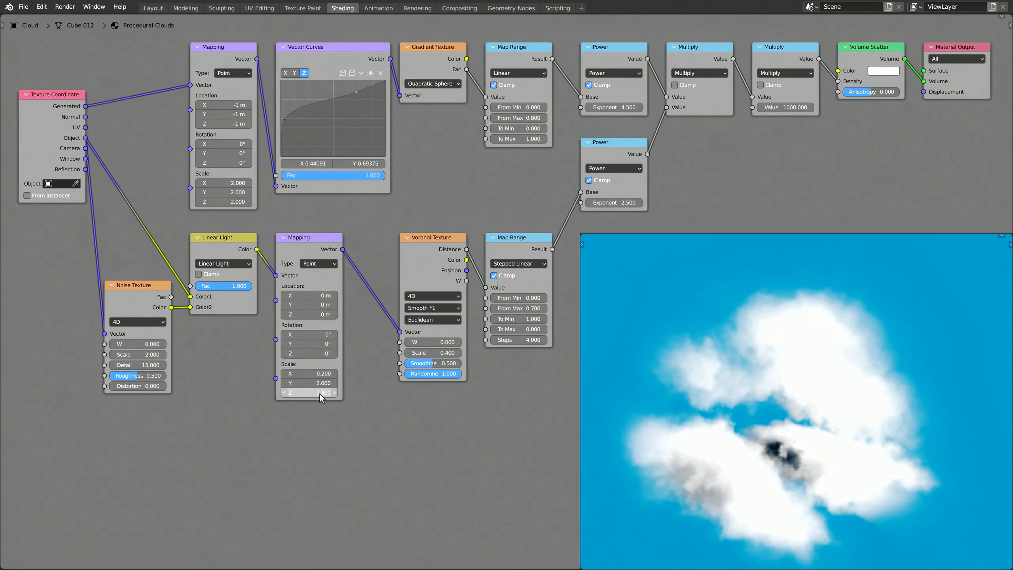